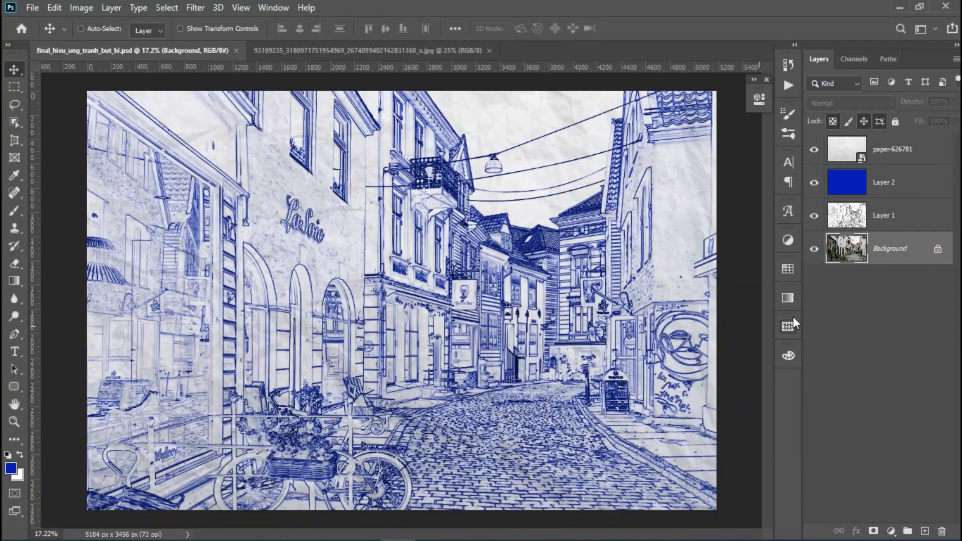
# Duplicate the street photo's Background layer into a new untitled document
pyautogui.rightClick(885, 249)
pyautogui.click(868, 276)
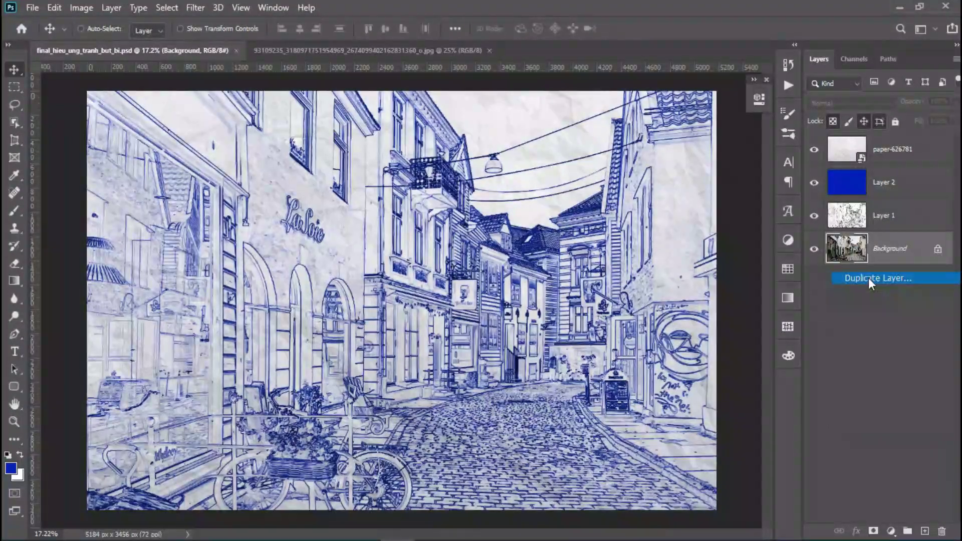
pyautogui.click(439, 193)
pyautogui.click(440, 232)
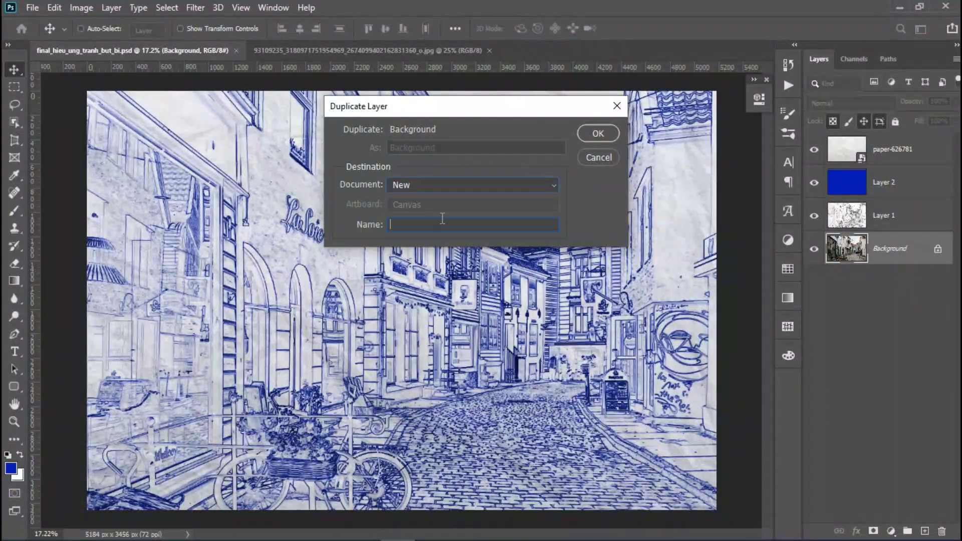
pyautogui.click(598, 134)
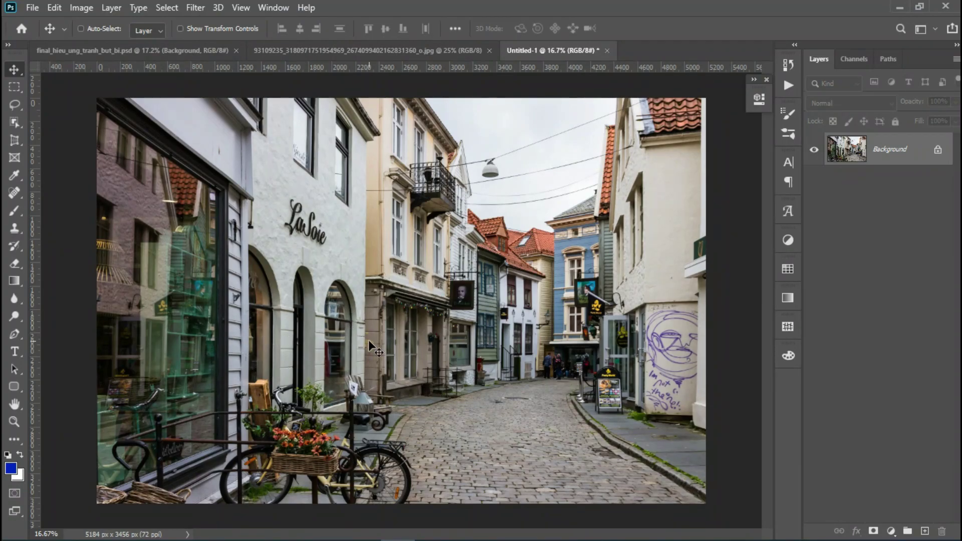
# In Untitled-1, duplicate the street photo layer as Layer 1 with Ctrl+J
pyautogui.click(87, 50)
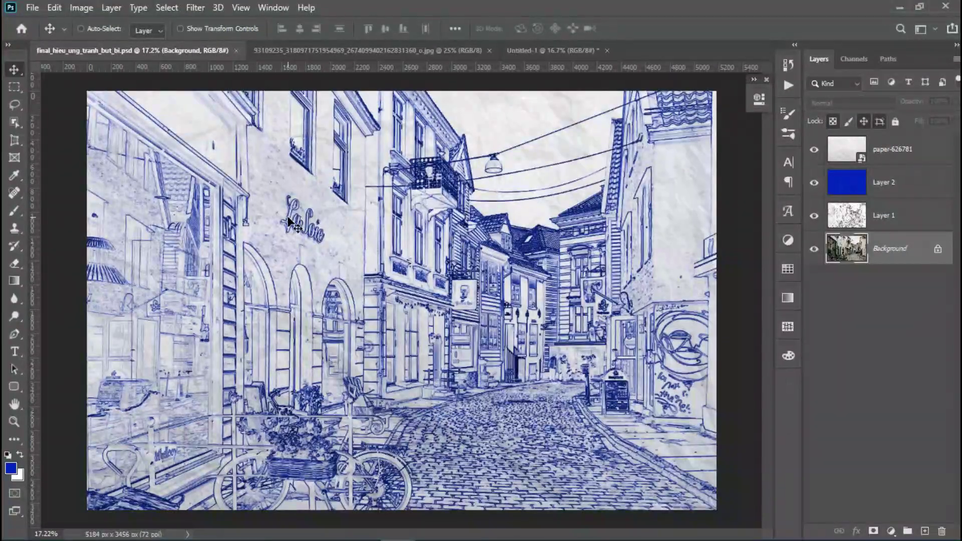
pyautogui.click(529, 49)
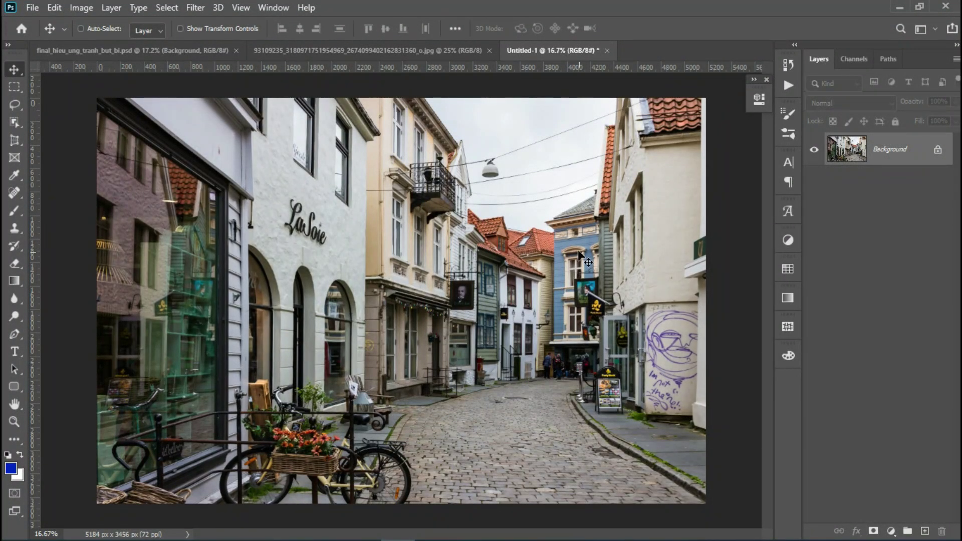
pyautogui.press('ctrl')
pyautogui.hotkey('ctrl', 'j')
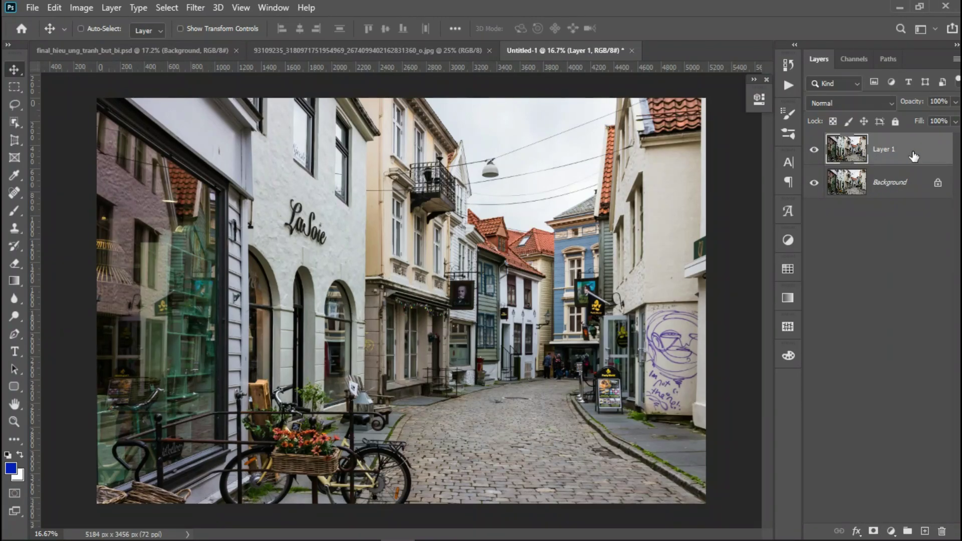
# Apply Stylize > Find Edges to Layer 1 to turn the street into lines
pyautogui.click(194, 11)
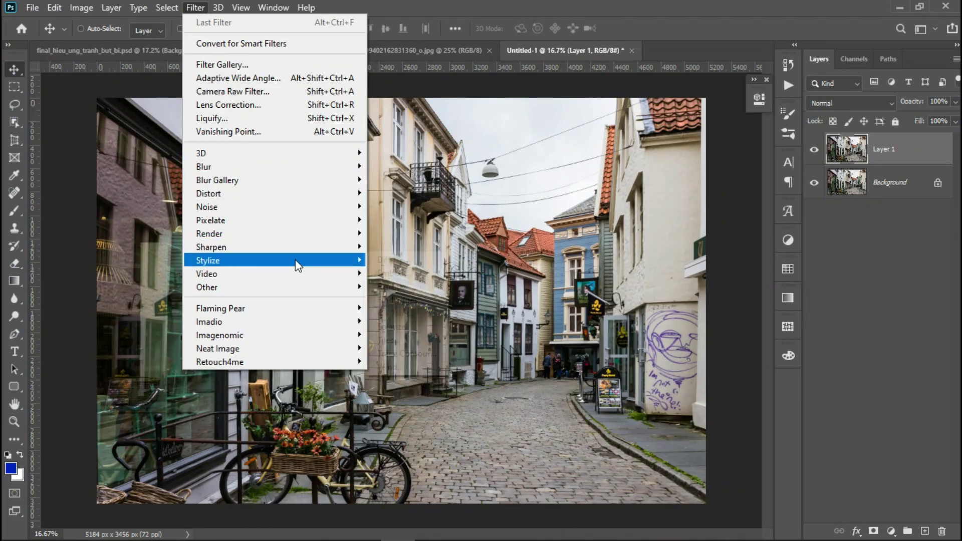
pyautogui.moveTo(226, 260)
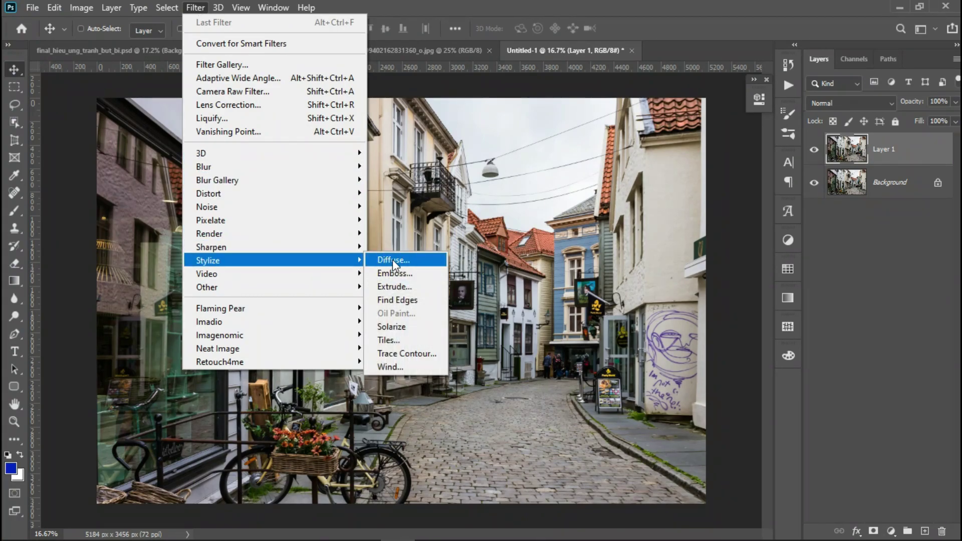
pyautogui.click(425, 306)
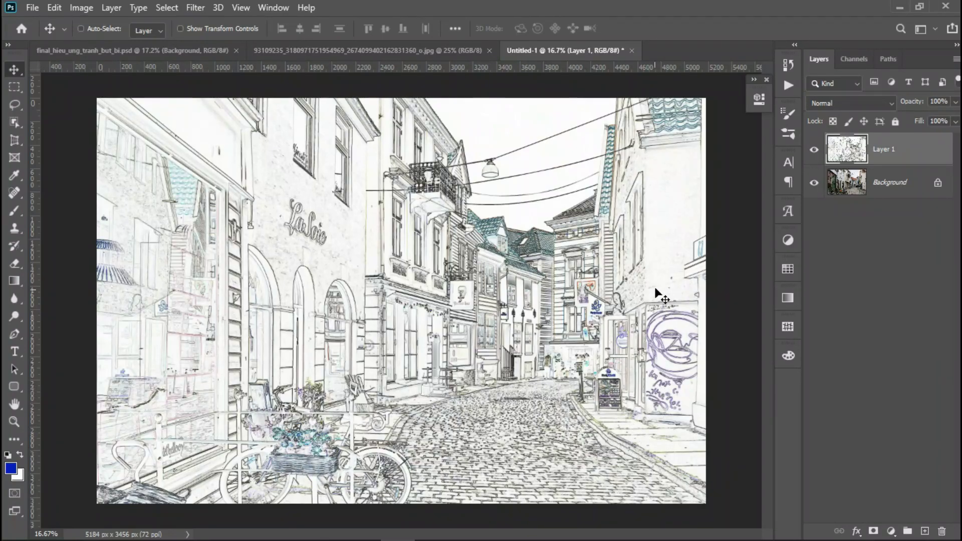
pyautogui.click(83, 9)
pyautogui.moveTo(104, 44)
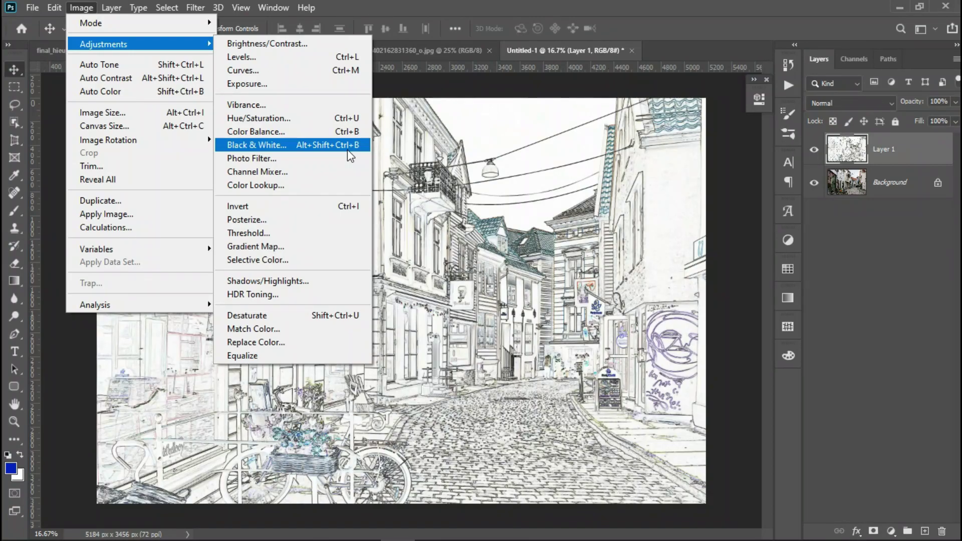
# Convert the line sketch to grayscale with an Auto Black & White adjustment
pyautogui.click(347, 150)
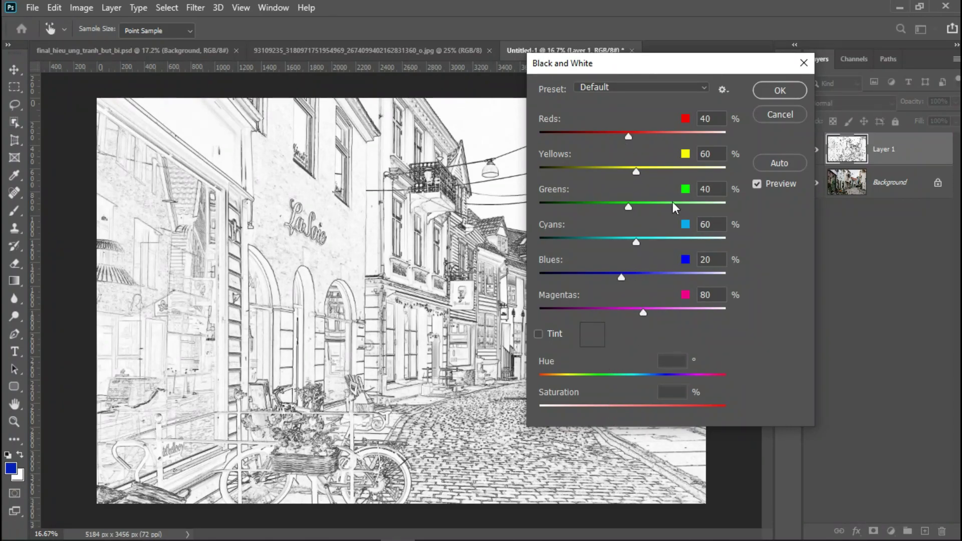
pyautogui.click(779, 163)
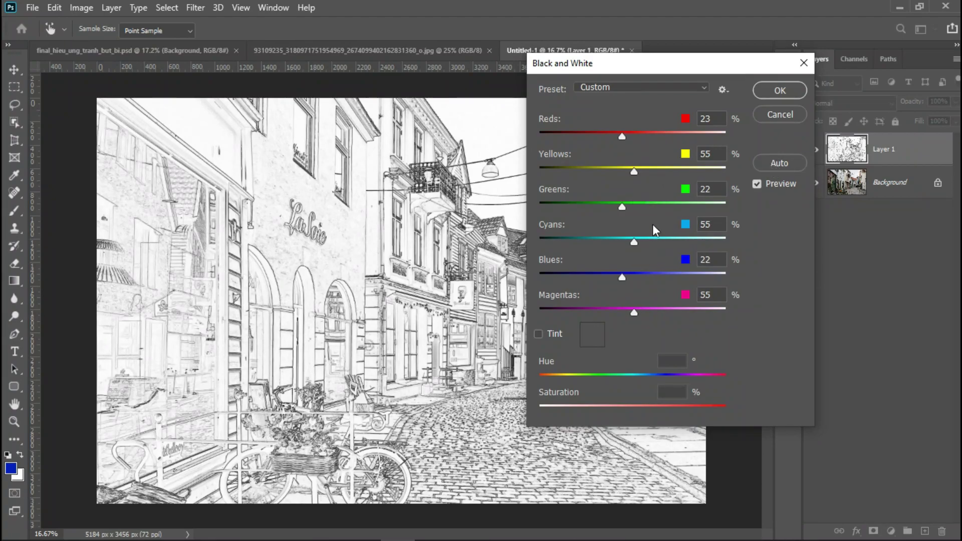
pyautogui.click(780, 91)
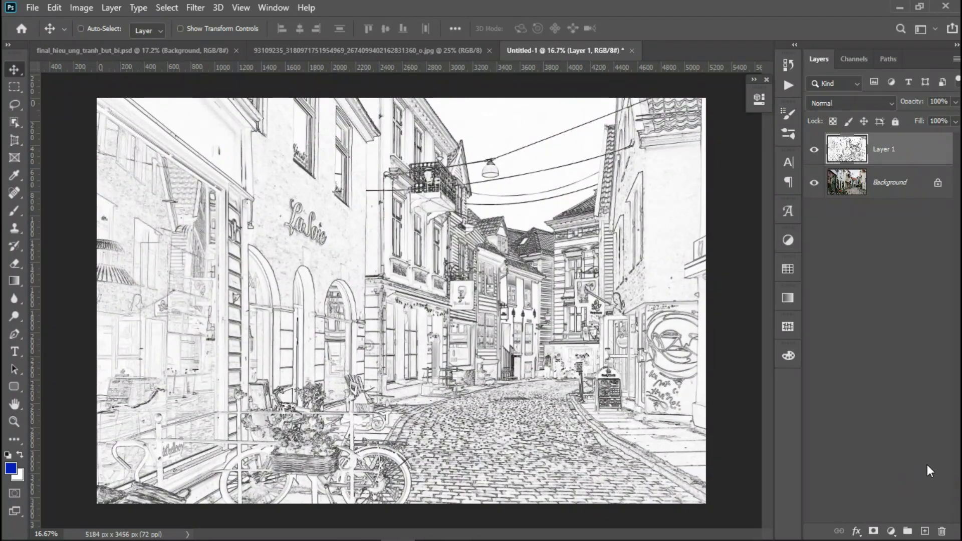
# Add a new Layer 2 and fill it with deep blue 0120ba
pyautogui.click(925, 532)
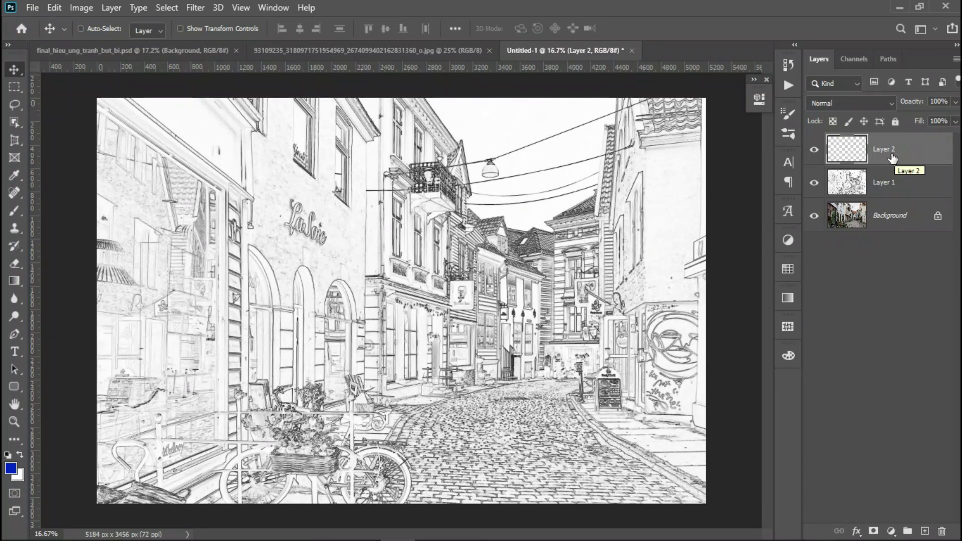
pyautogui.click(11, 471)
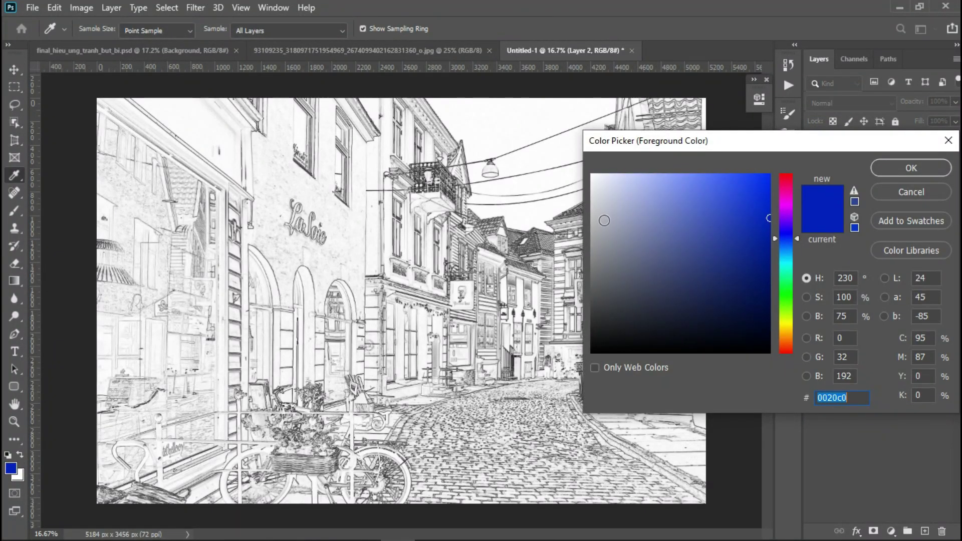
pyautogui.moveTo(766, 215); pyautogui.dragTo(768, 225)
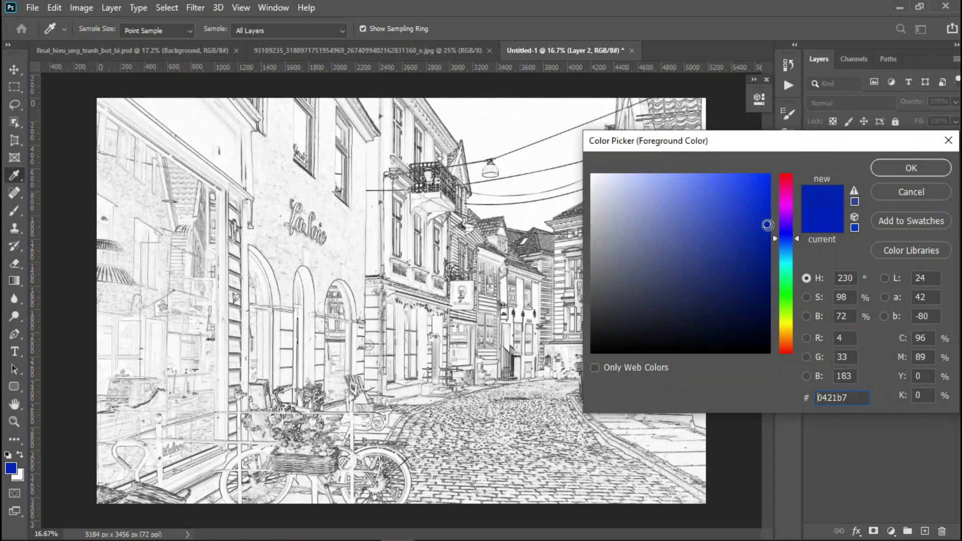
pyautogui.moveTo(768, 224); pyautogui.dragTo(767, 222)
pyautogui.click(899, 167)
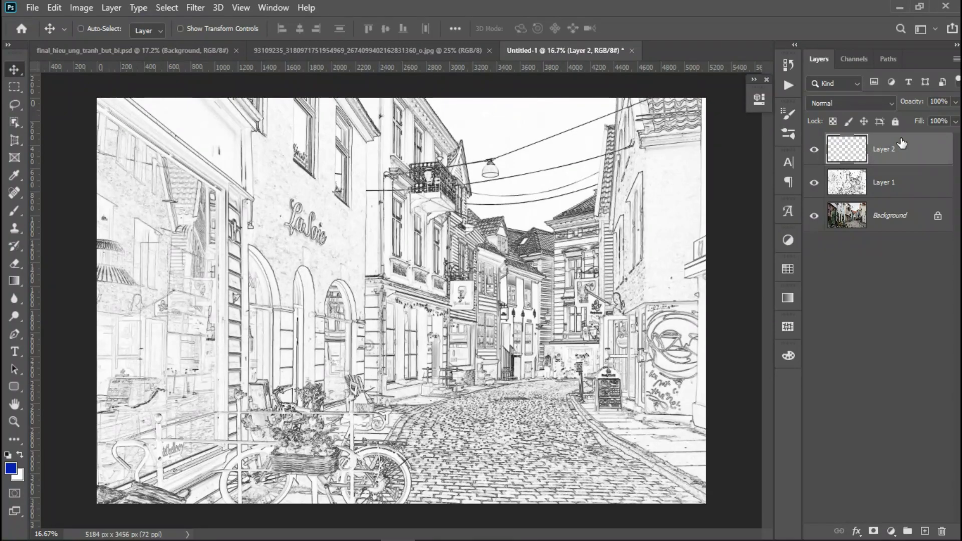
pyautogui.hotkey('alt', 'BackSpace')
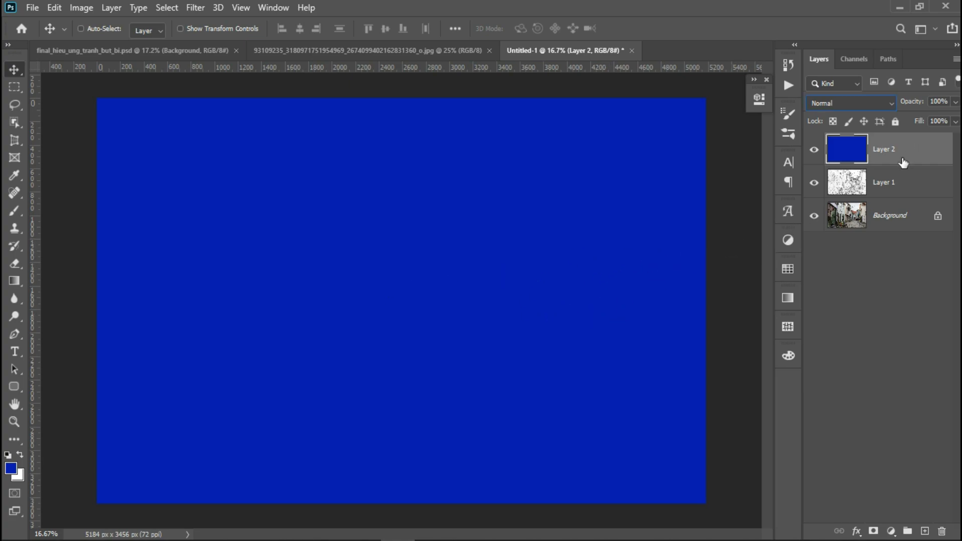
# Set the blue Layer 2 to Overlay blend mode at 91% opacity
pyautogui.click(855, 105)
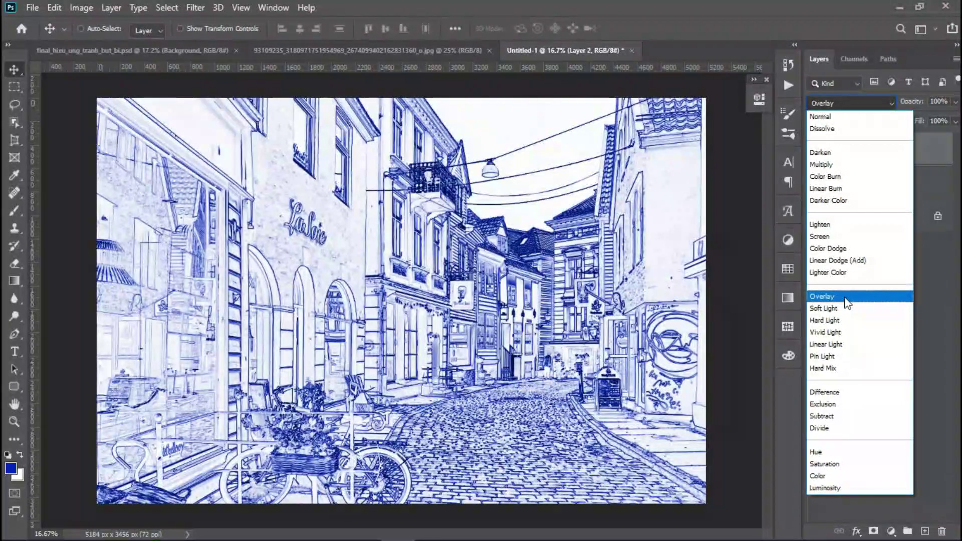
pyautogui.click(845, 301)
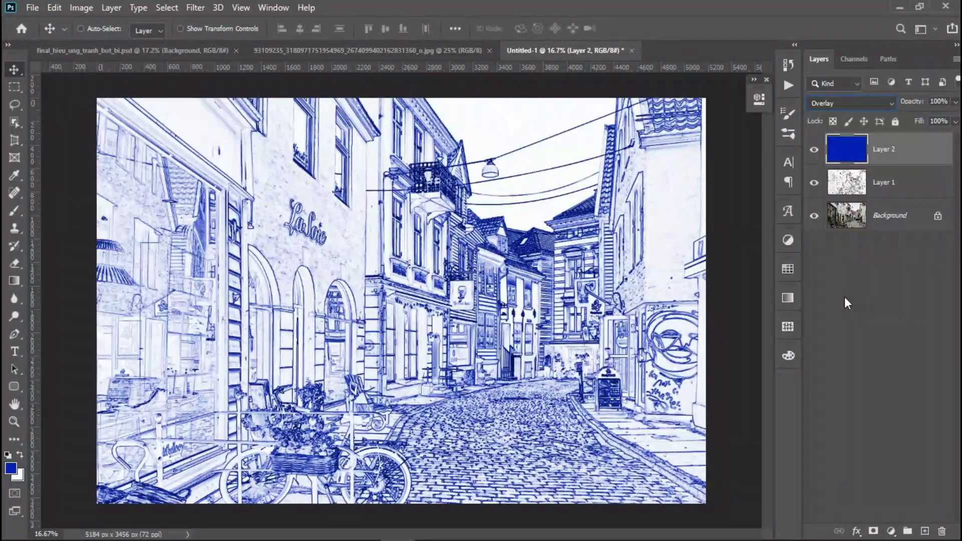
pyautogui.press('9')
pyautogui.press('1')
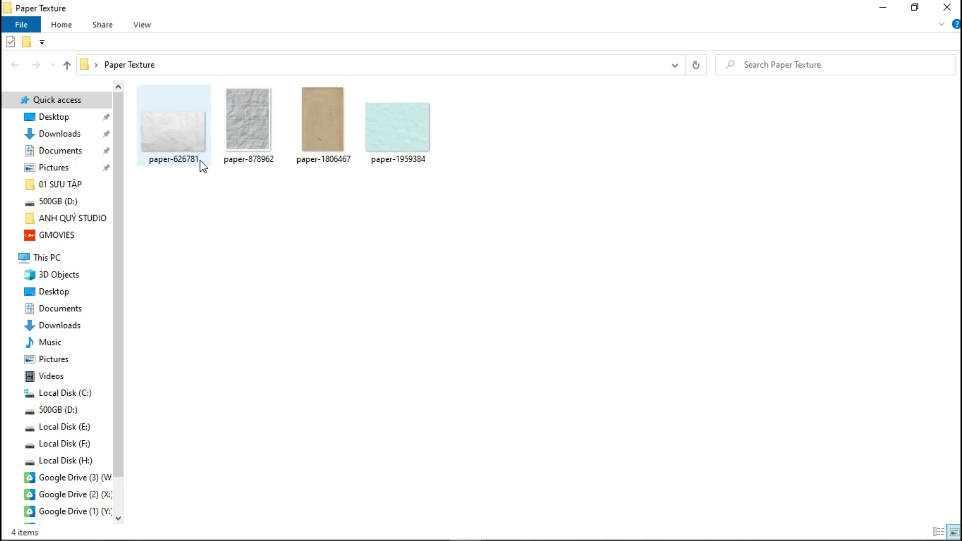
# Drag the paper-626781 texture from Explorer onto the Untitled-1 canvas
pyautogui.moveTo(179, 151); pyautogui.dragTo(400, 537)
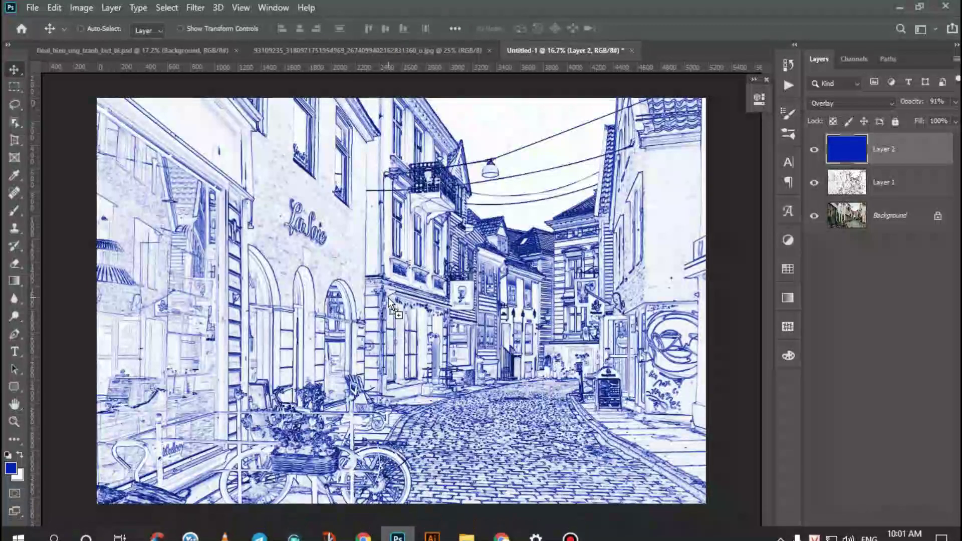
pyautogui.moveTo(400, 537); pyautogui.dragTo(372, 359)
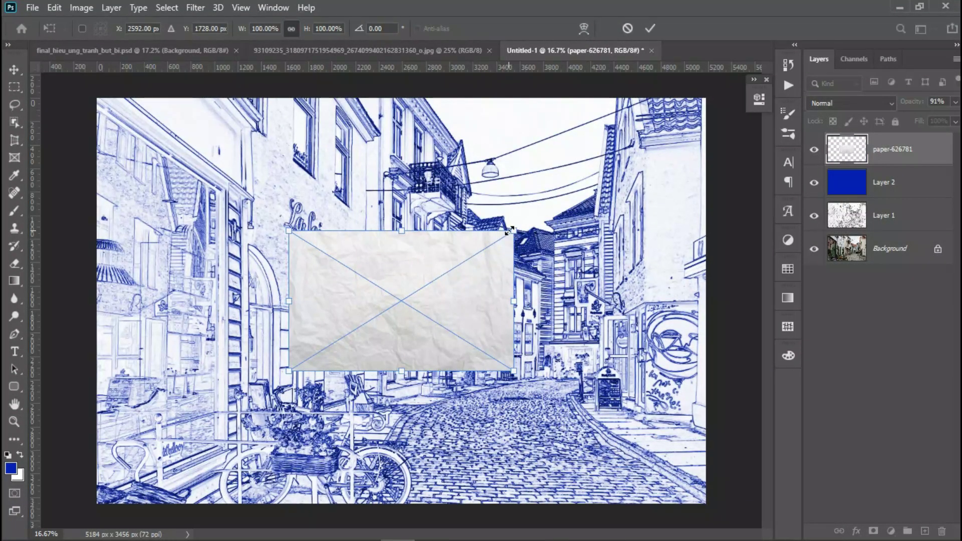
# Scale the paper-626781 texture up to cover the whole canvas and commit it
pyautogui.moveTo(514, 231)
pyautogui.mouseDown()
pyautogui.moveTo(743, 136)
pyautogui.moveTo(742, 88)
pyautogui.mouseUp()
pyautogui.press('Return')
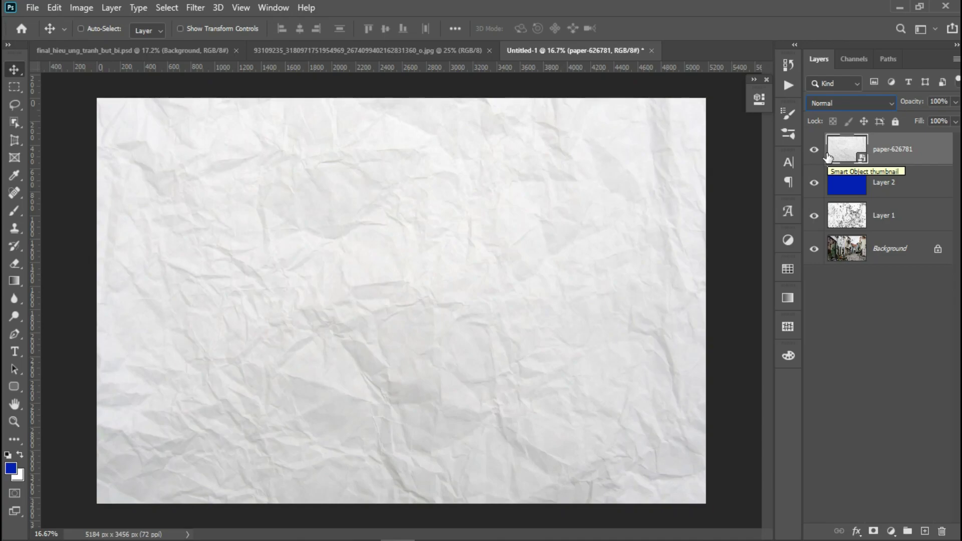
pyautogui.click(868, 105)
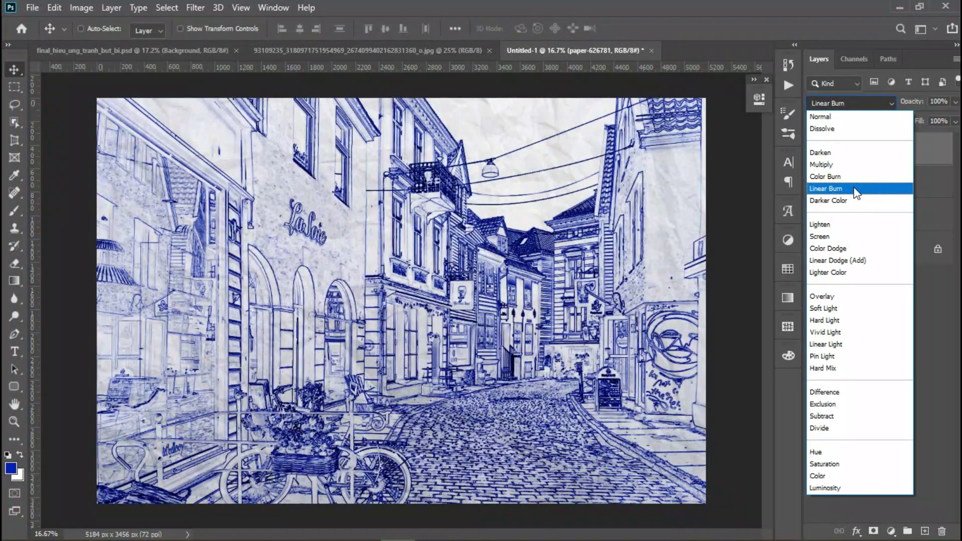
# Blend the paper texture in Linear Burn and reposition it over the canvas
pyautogui.click(854, 189)
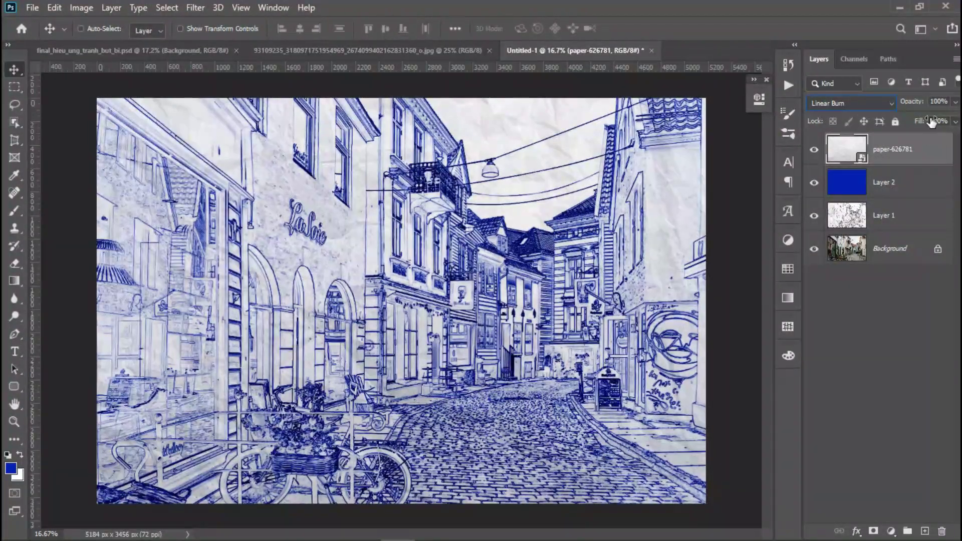
pyautogui.press('ctrl')
pyautogui.moveTo(496, 185); pyautogui.dragTo(476, 238)
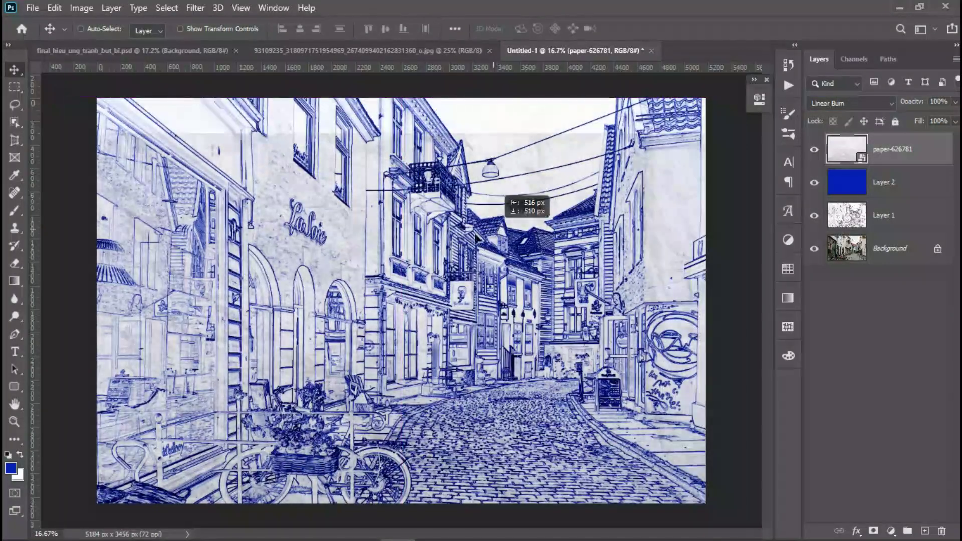
pyautogui.moveTo(476, 238)
pyautogui.mouseDown()
pyautogui.moveTo(503, 264)
pyautogui.moveTo(511, 183)
pyautogui.mouseUp()
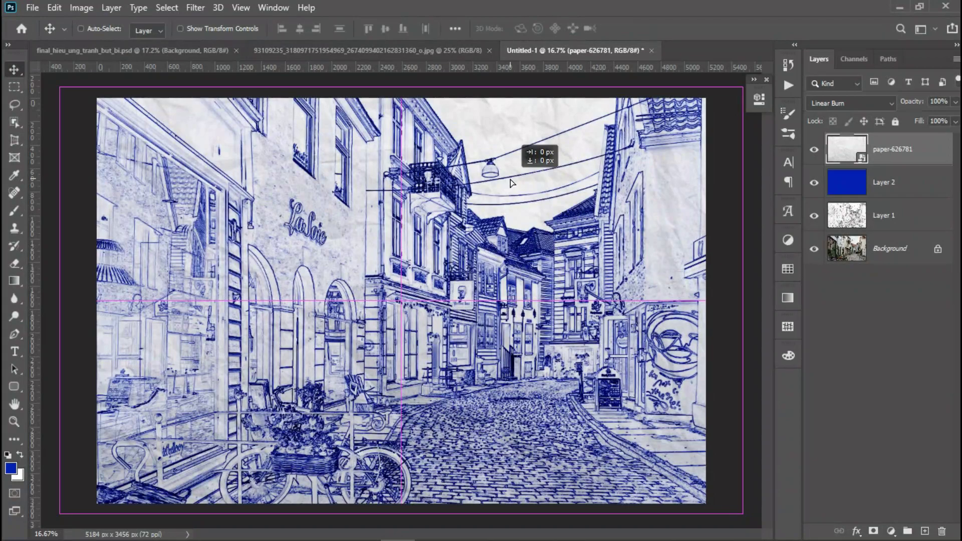
pyautogui.moveTo(511, 183); pyautogui.dragTo(600, 145)
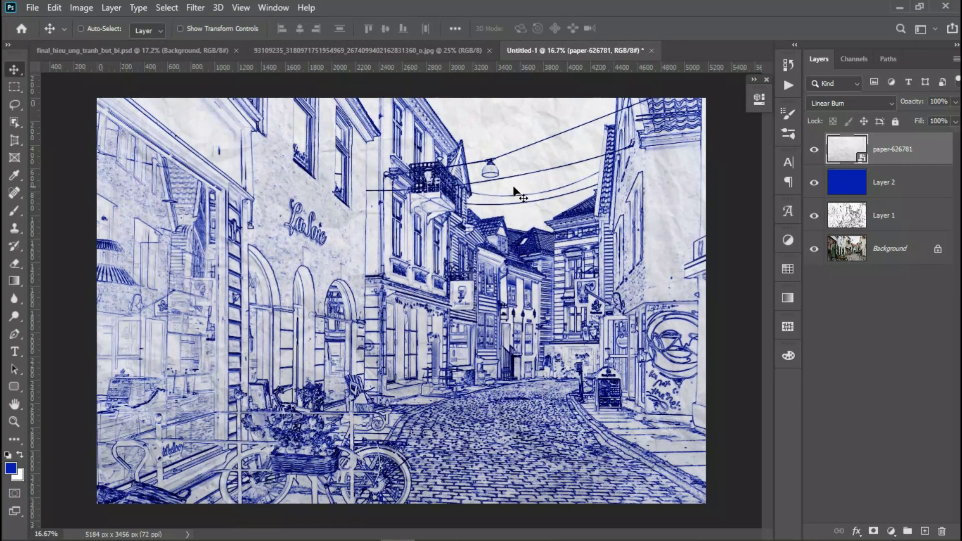
# Toggle the paper layer to compare, zoom in, then switch to the portrait photo
pyautogui.click(814, 149)
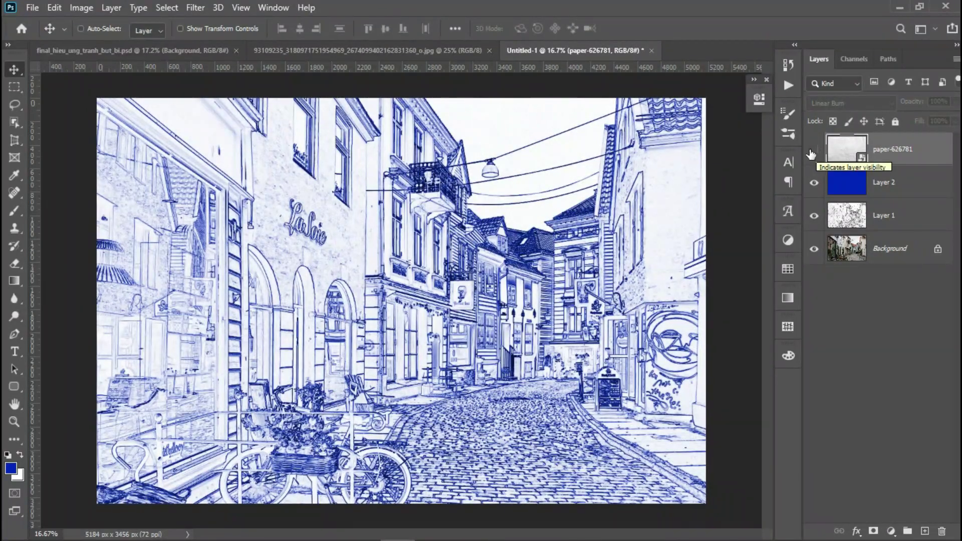
pyautogui.click(814, 150)
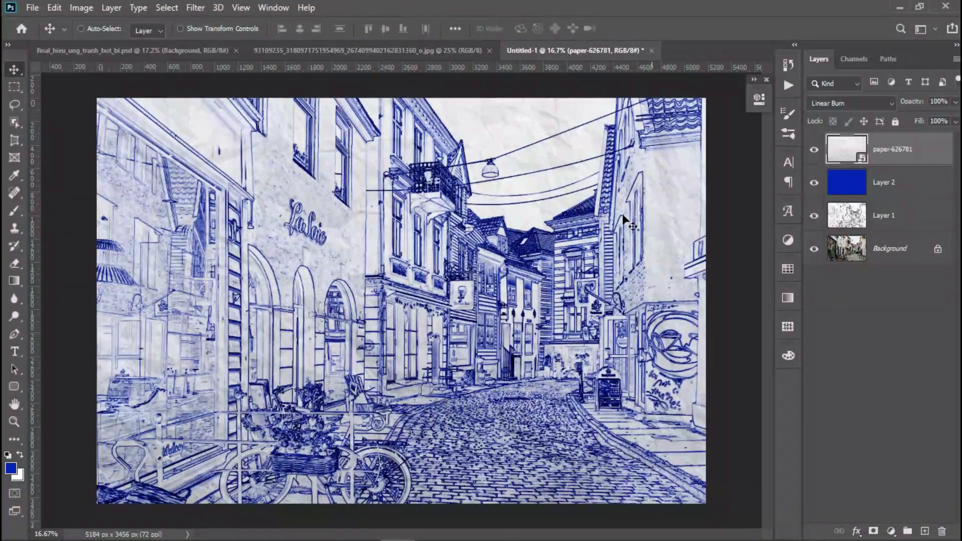
pyautogui.hotkey('ctrl', '+')
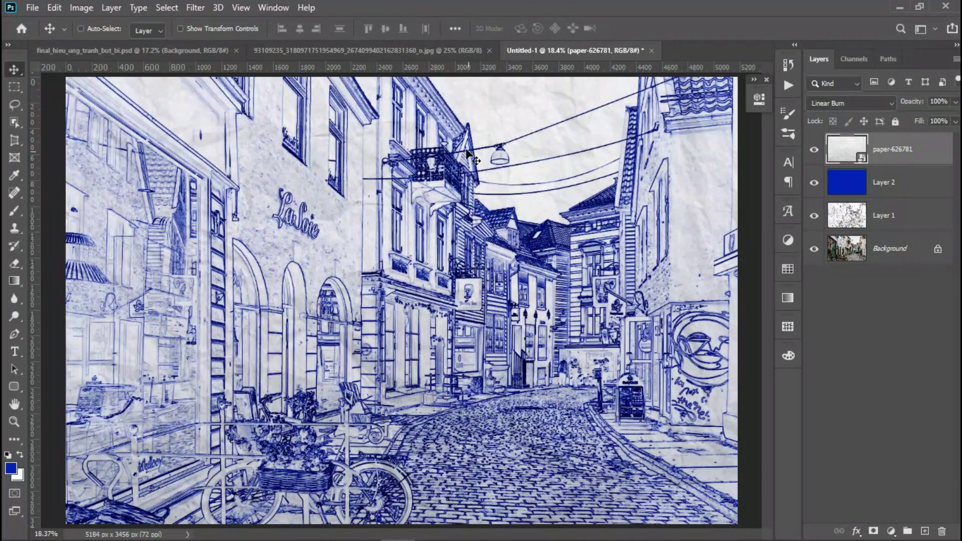
pyautogui.click(299, 50)
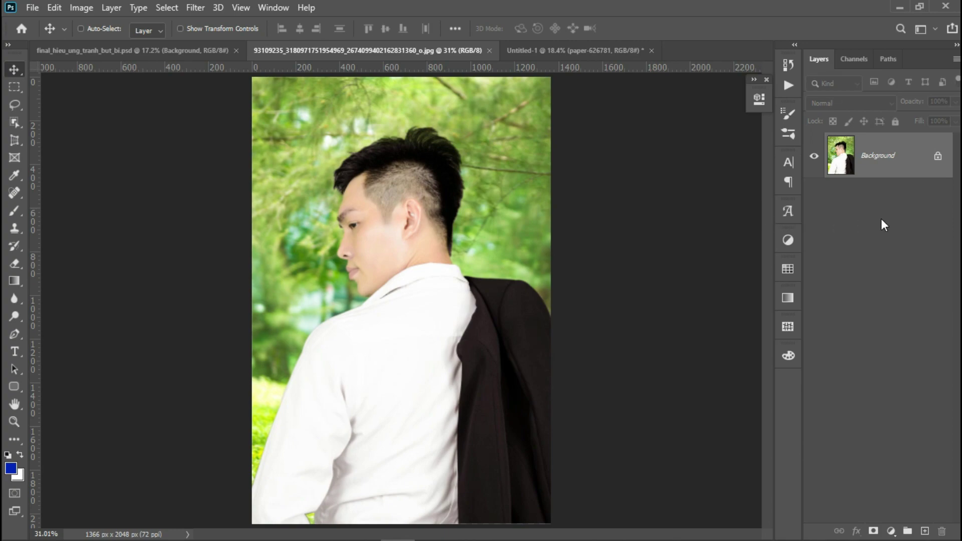
# Duplicate the portrait layer and apply Find Edges to the copy
pyautogui.hotkey('ctrl', 'j')
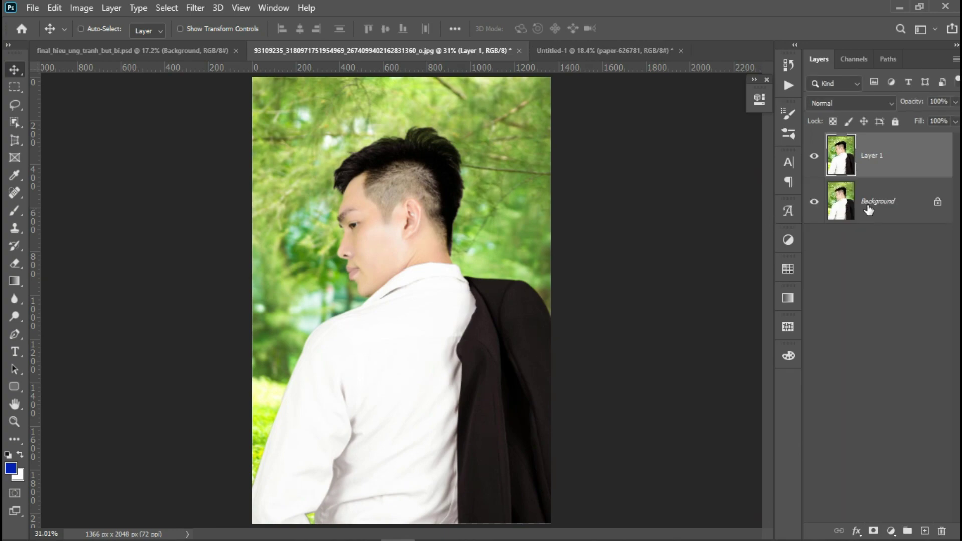
pyautogui.hotkey('alt', 'v')
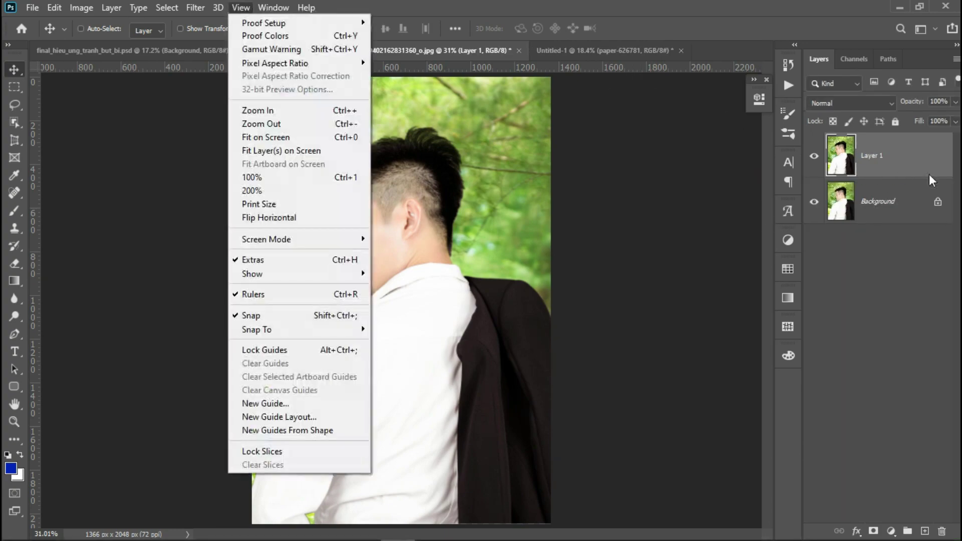
pyautogui.press('Escape')
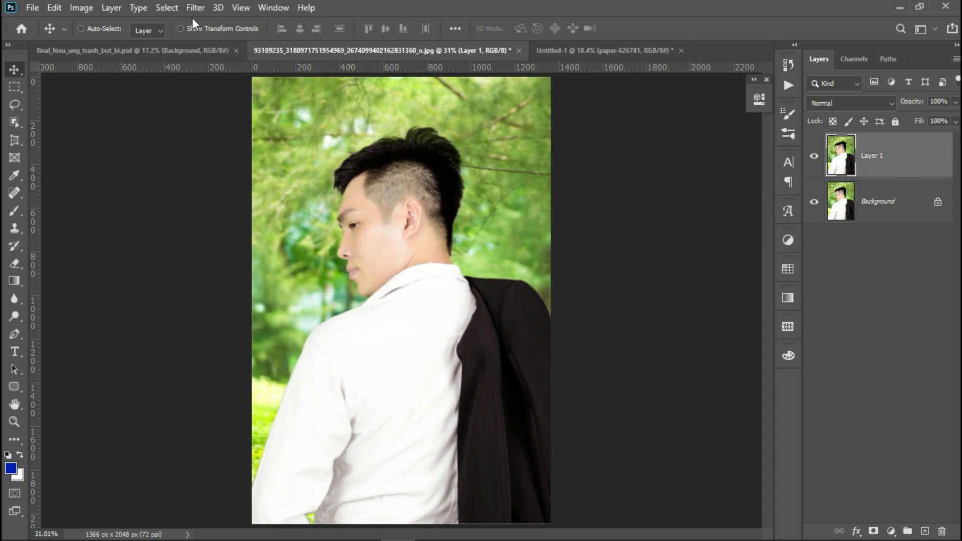
pyautogui.click(195, 7)
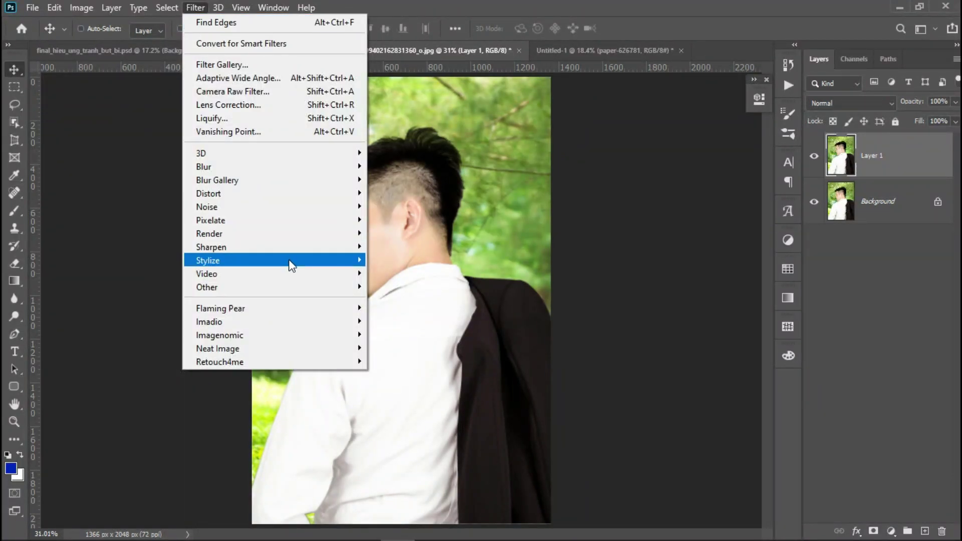
pyautogui.moveTo(207, 260)
pyautogui.click(419, 301)
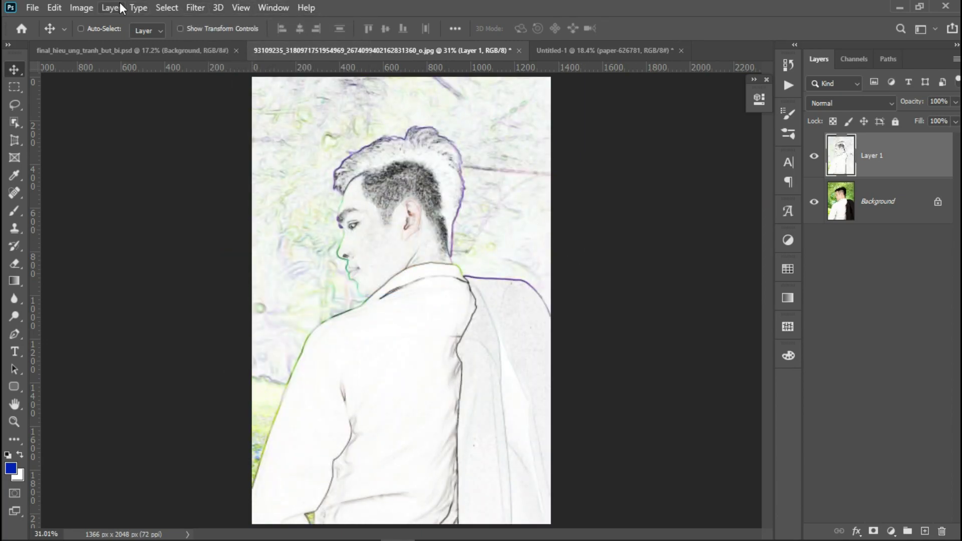
# Convert the portrait sketch to grayscale with Auto Black & White and add an empty layer
pyautogui.click(76, 8)
pyautogui.moveTo(103, 43)
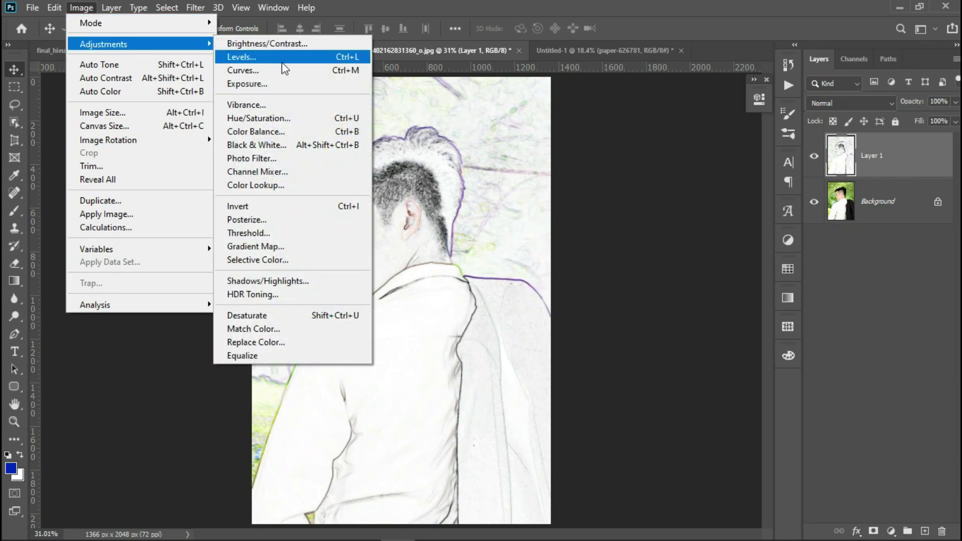
pyautogui.click(321, 147)
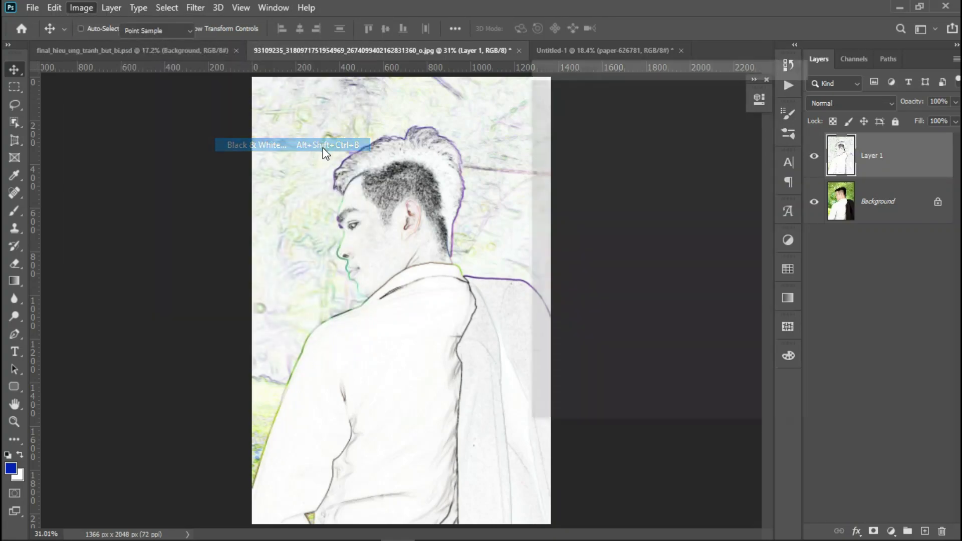
pyautogui.click(774, 164)
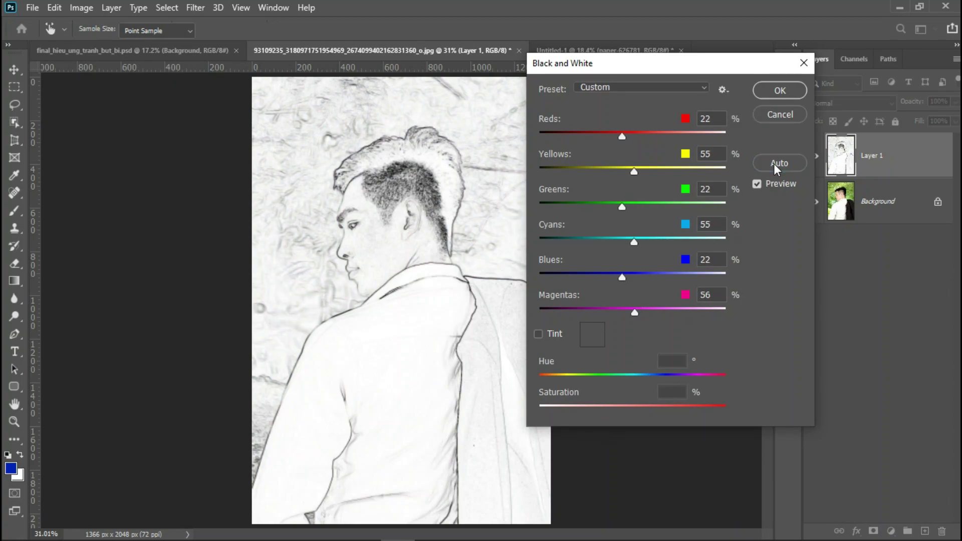
pyautogui.click(790, 91)
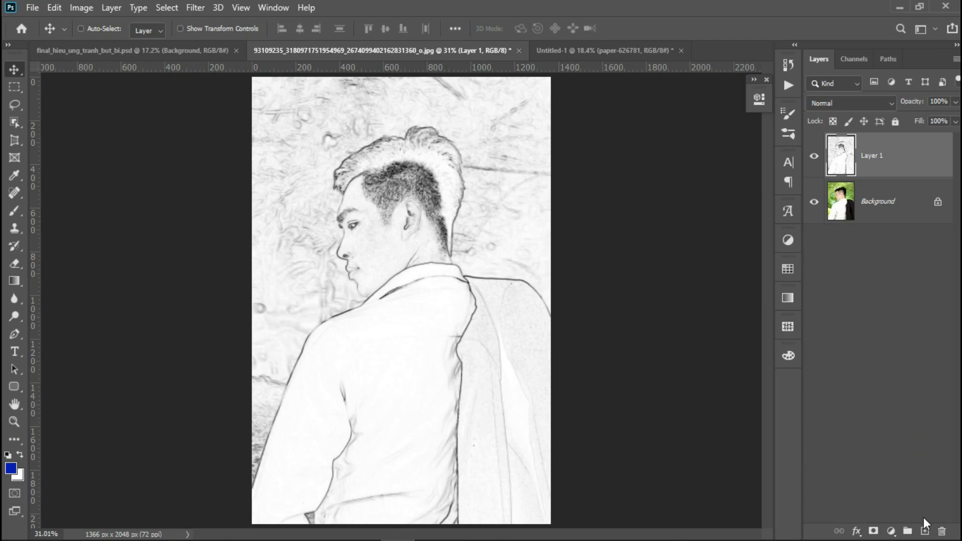
pyautogui.click(925, 531)
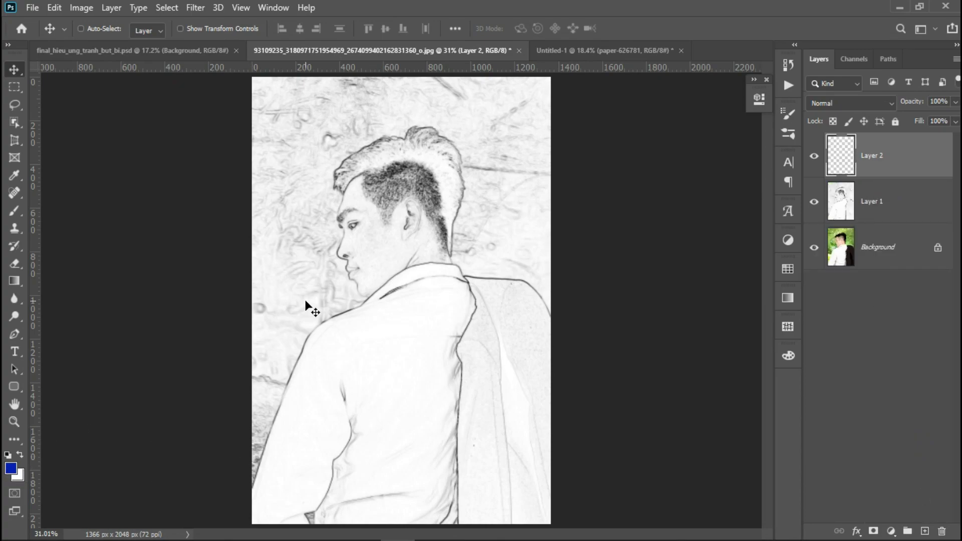
# Fill the new layer with blue and blend it in Overlay over the sketch
pyautogui.hotkey('alt', 'BackSpace')
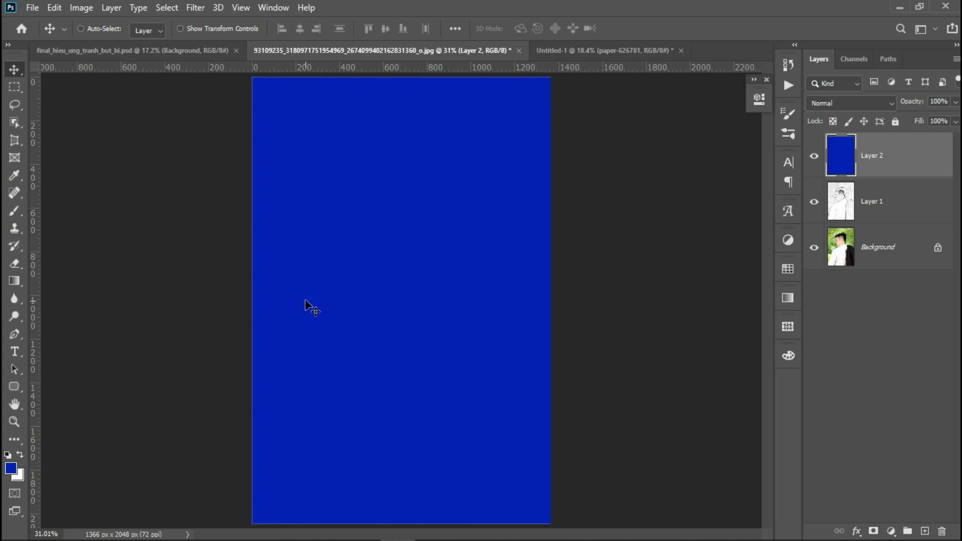
pyautogui.click(888, 97)
pyautogui.click(857, 300)
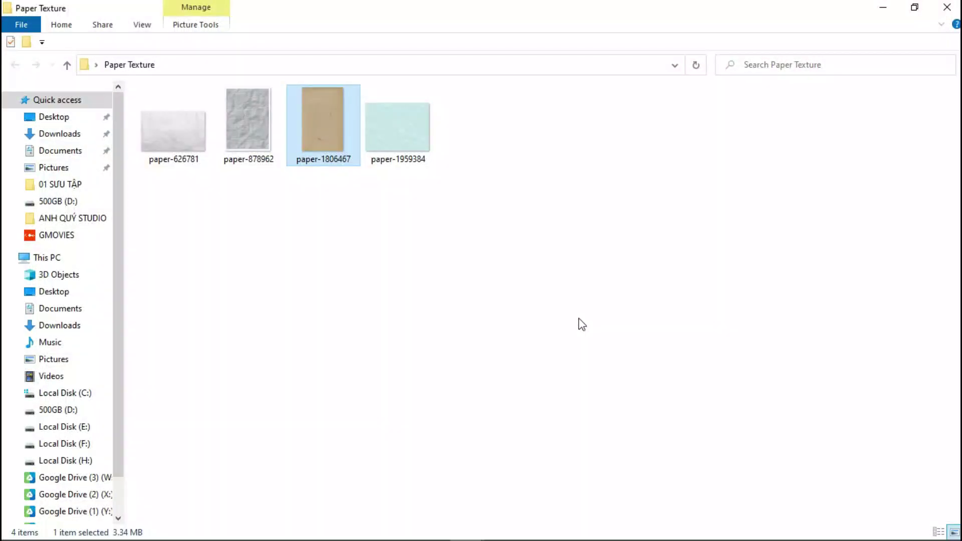
# Place paper-1806467 over the portrait, scale it to fit, and blend it in Multiply
pyautogui.click(581, 324)
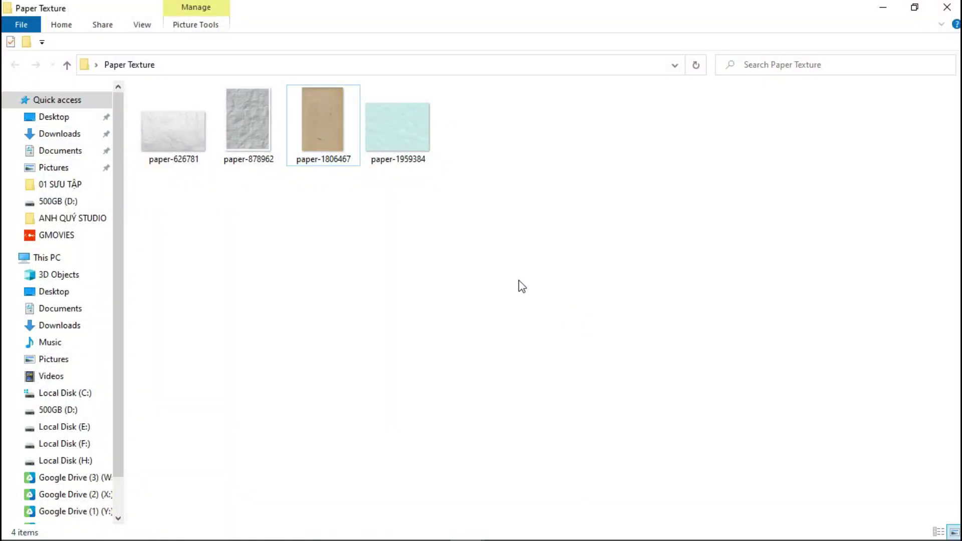
pyautogui.moveTo(335, 143); pyautogui.dragTo(434, 538)
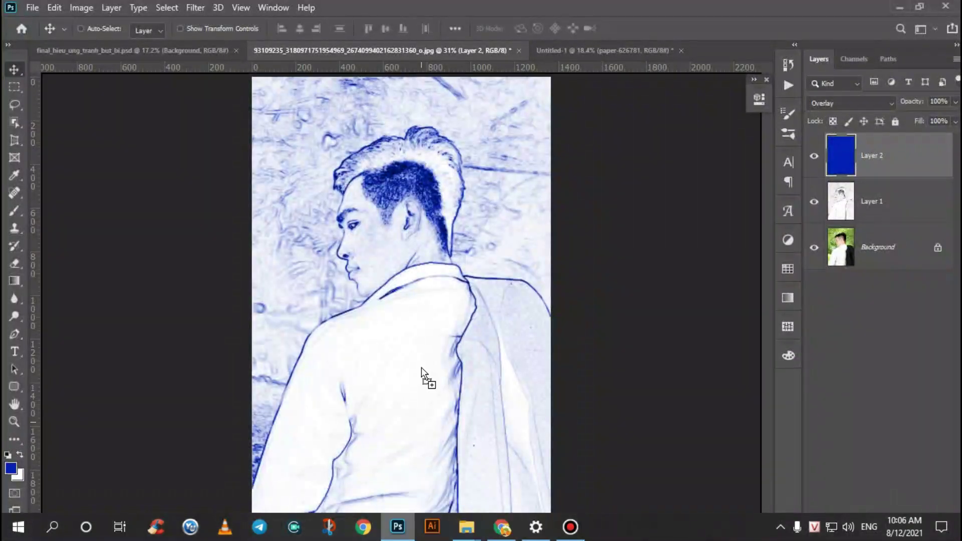
pyautogui.moveTo(434, 538); pyautogui.dragTo(416, 371)
pyautogui.moveTo(478, 180); pyautogui.dragTo(568, 45)
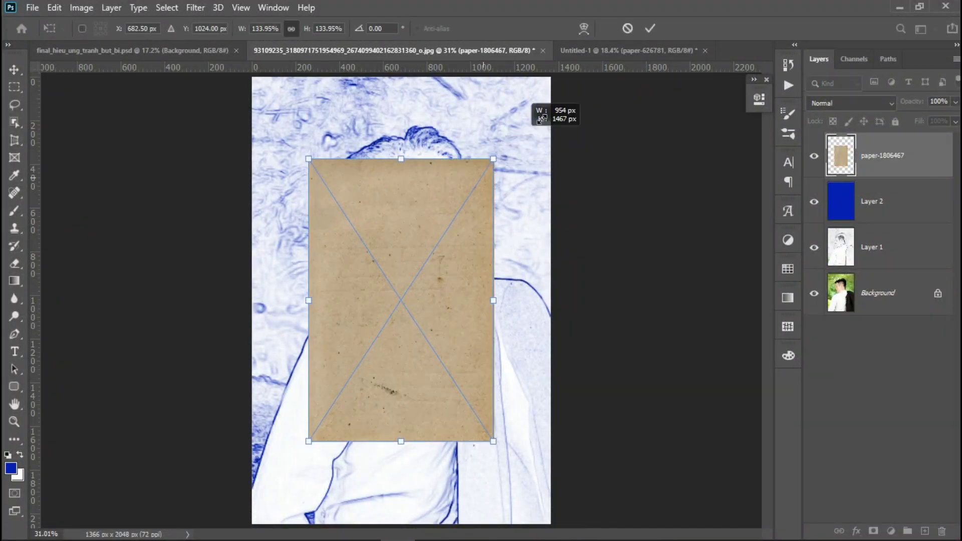
pyautogui.press('Return')
pyautogui.click(850, 102)
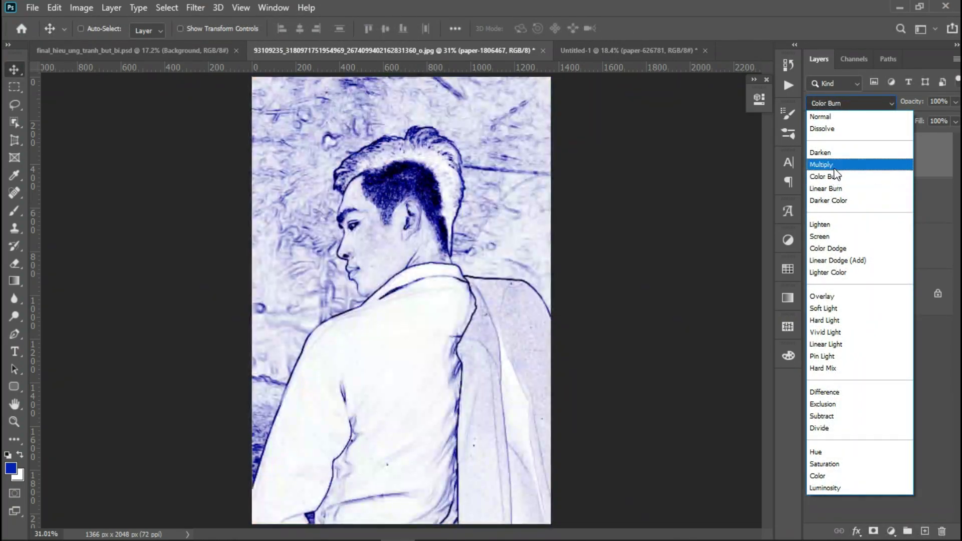
pyautogui.click(834, 166)
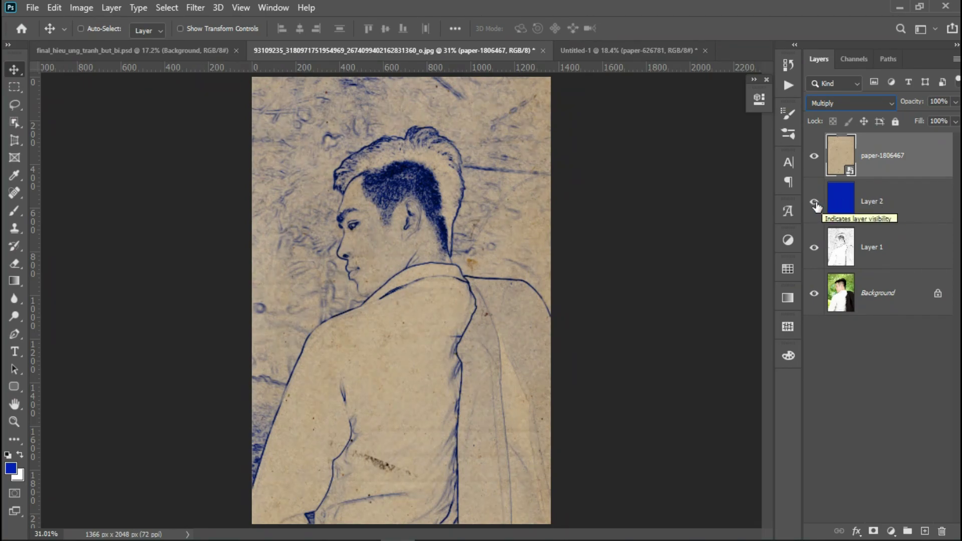
# Toggle the blue tint layer on and off to compare looks, leaving it hidden
pyautogui.click(814, 202)
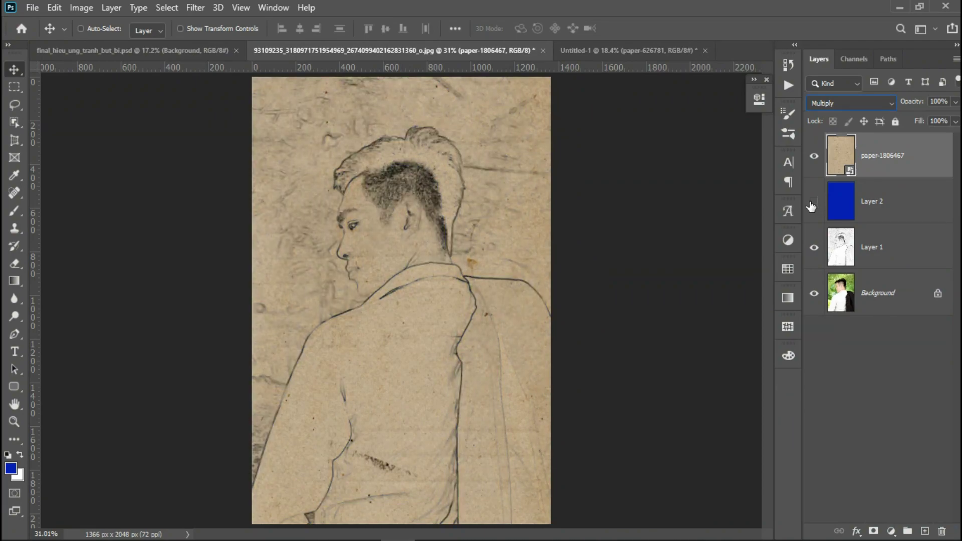
pyautogui.click(814, 203)
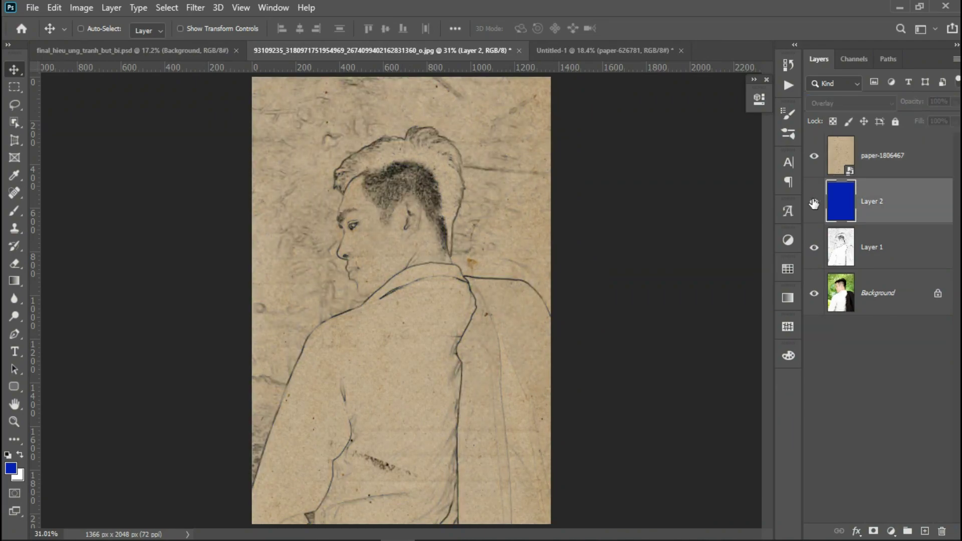
pyautogui.click(814, 203)
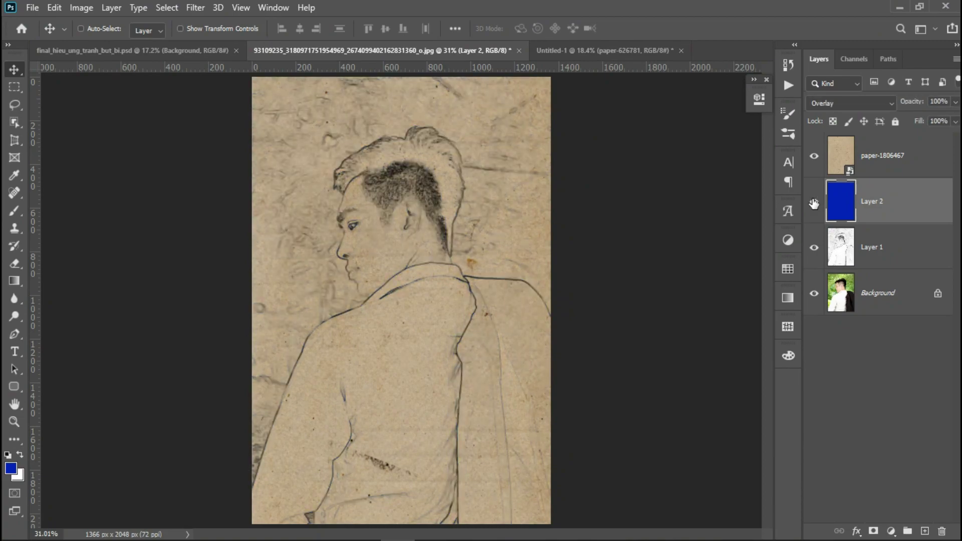
pyautogui.click(813, 203)
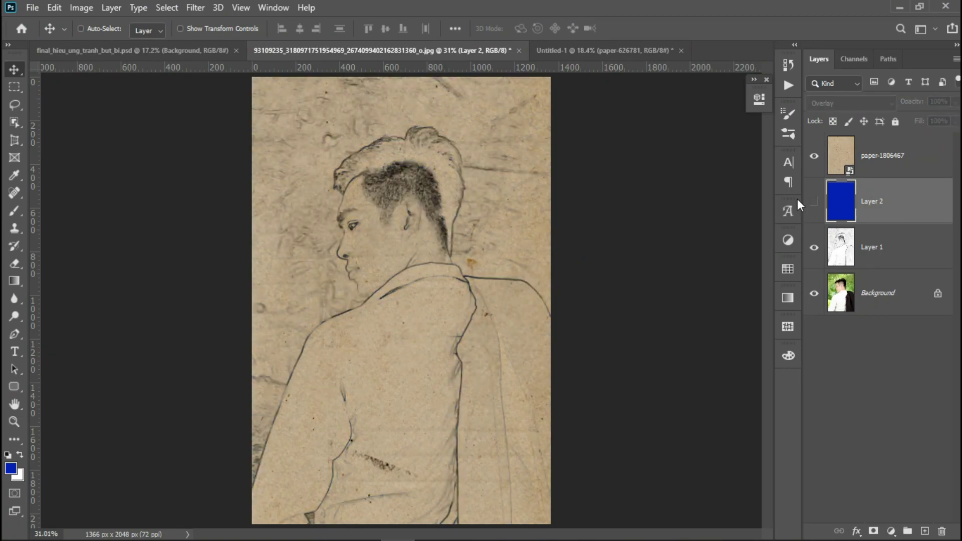
# Darken the edge sketch with a Levels layer (inputs 15, 0.72, 222) and show the blue tint again
pyautogui.click(859, 255)
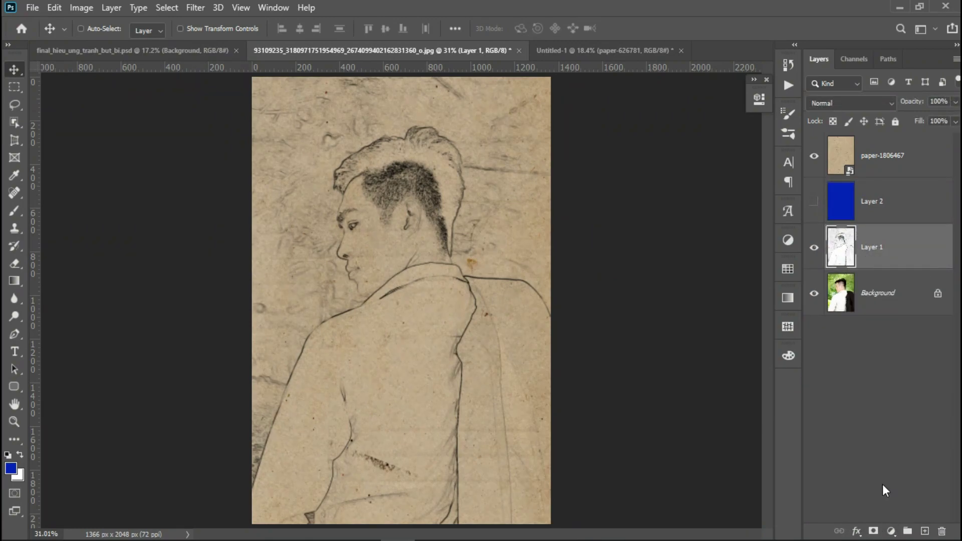
pyautogui.click(891, 531)
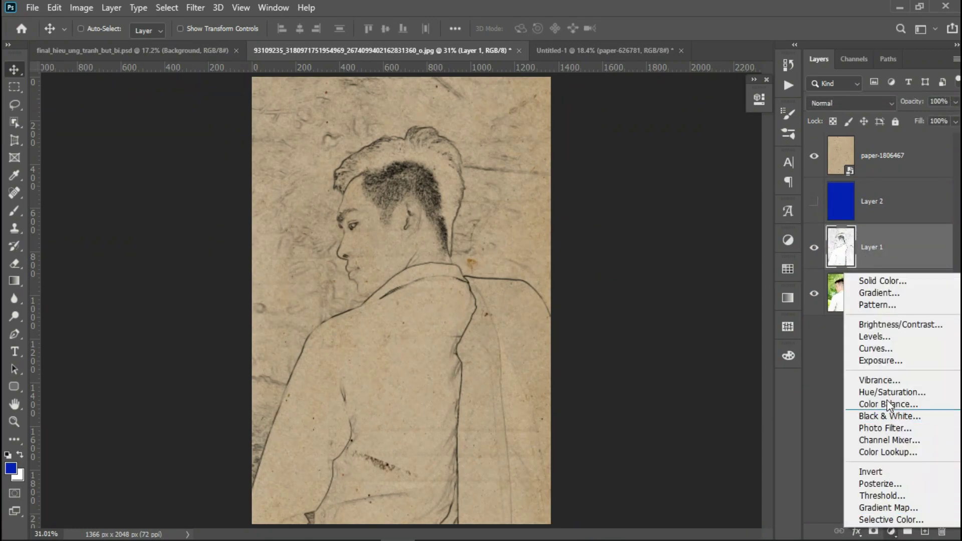
pyautogui.click(920, 336)
pyautogui.moveTo(653, 239); pyautogui.dragTo(666, 238)
pyautogui.moveTo(576, 239)
pyautogui.mouseDown()
pyautogui.moveTo(593, 238)
pyautogui.moveTo(585, 237)
pyautogui.mouseUp()
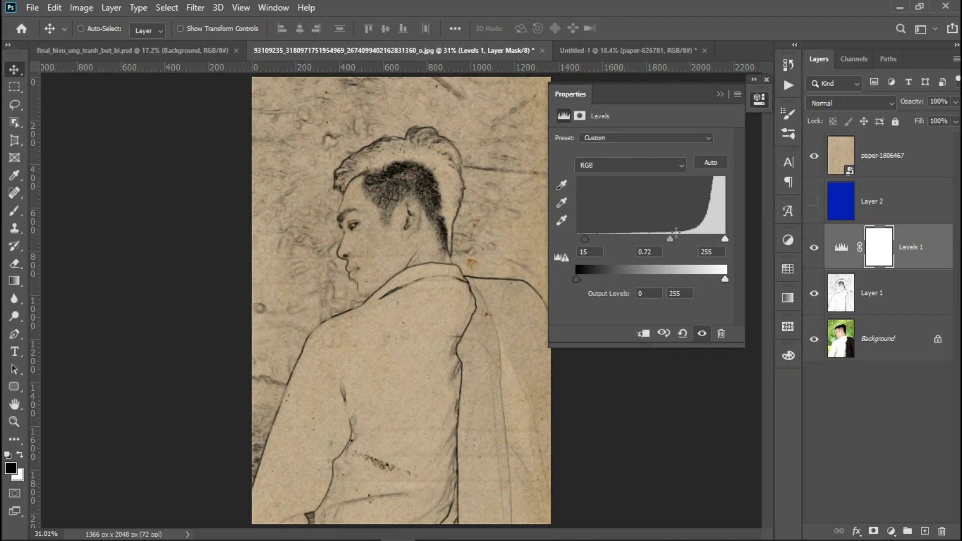
pyautogui.moveTo(724, 240); pyautogui.dragTo(709, 238)
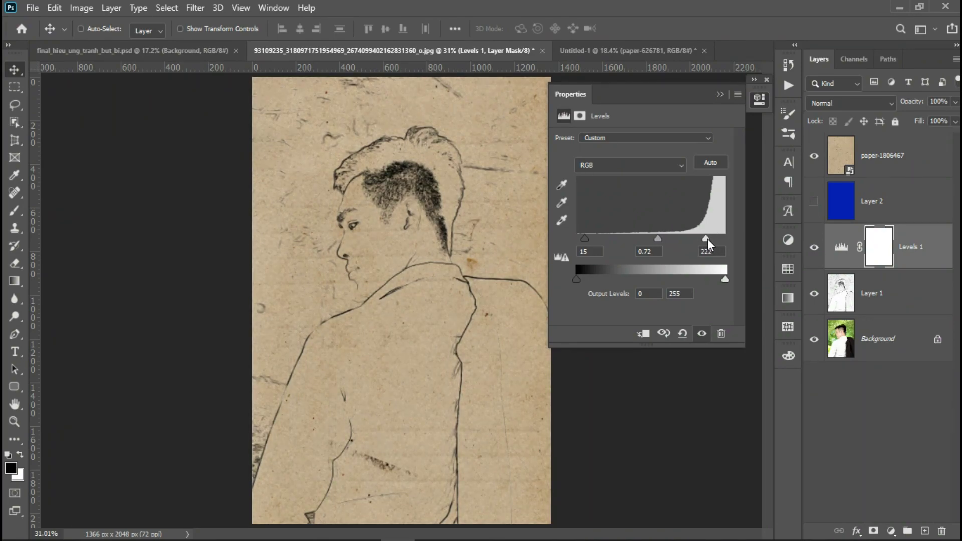
pyautogui.click(813, 202)
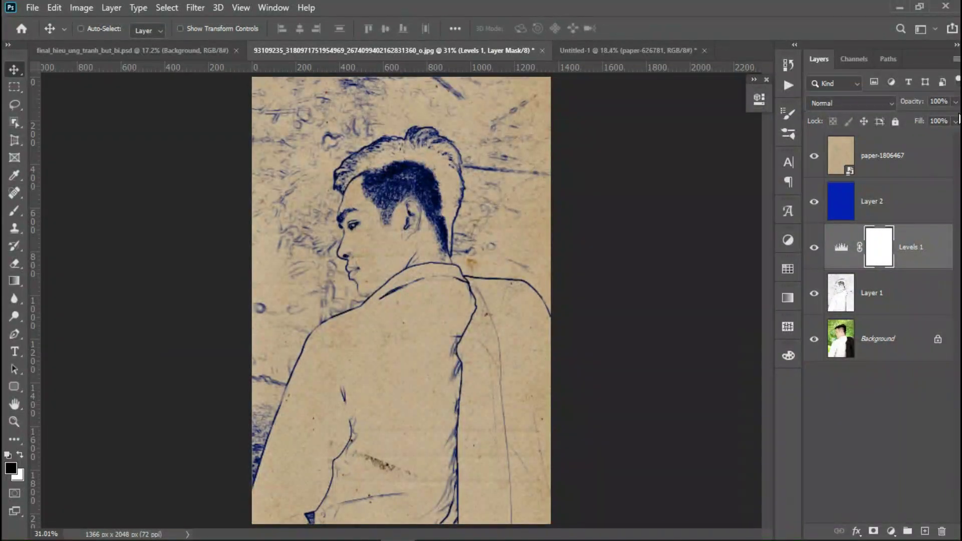